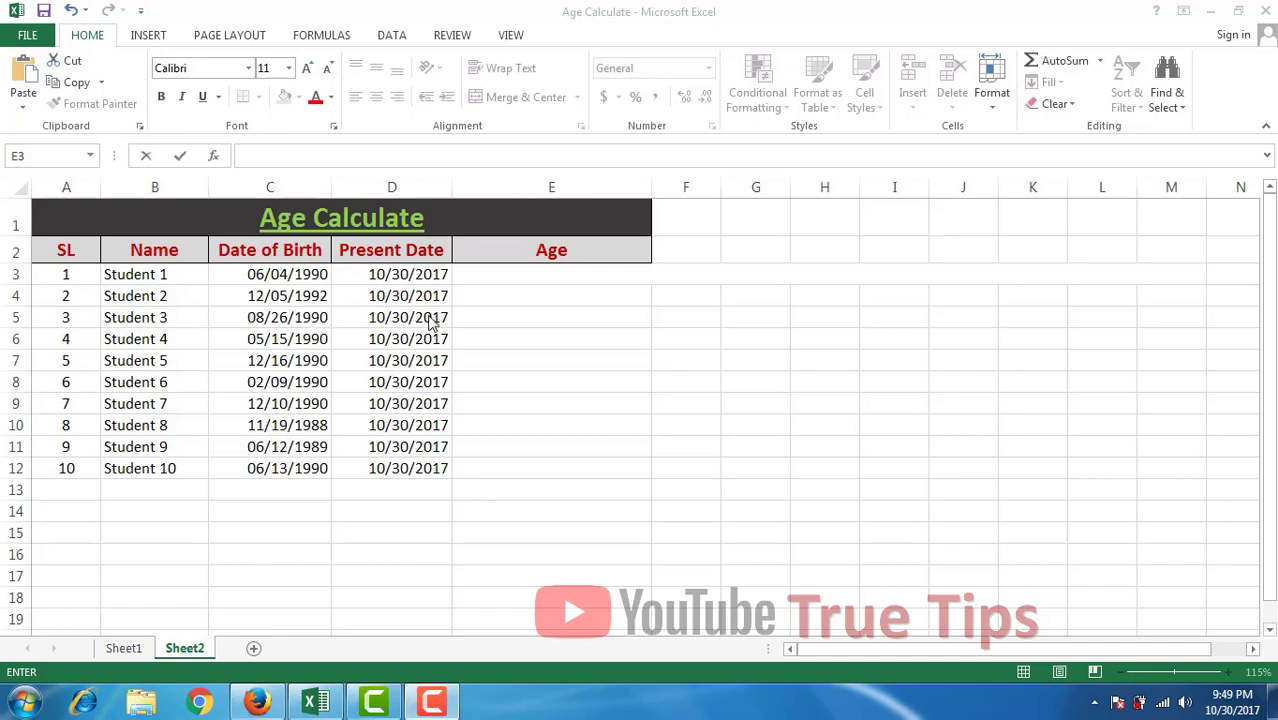
Step: In E3, start =Datedif(C3,D3 using Student 1's birth date and the present date
key("F2")
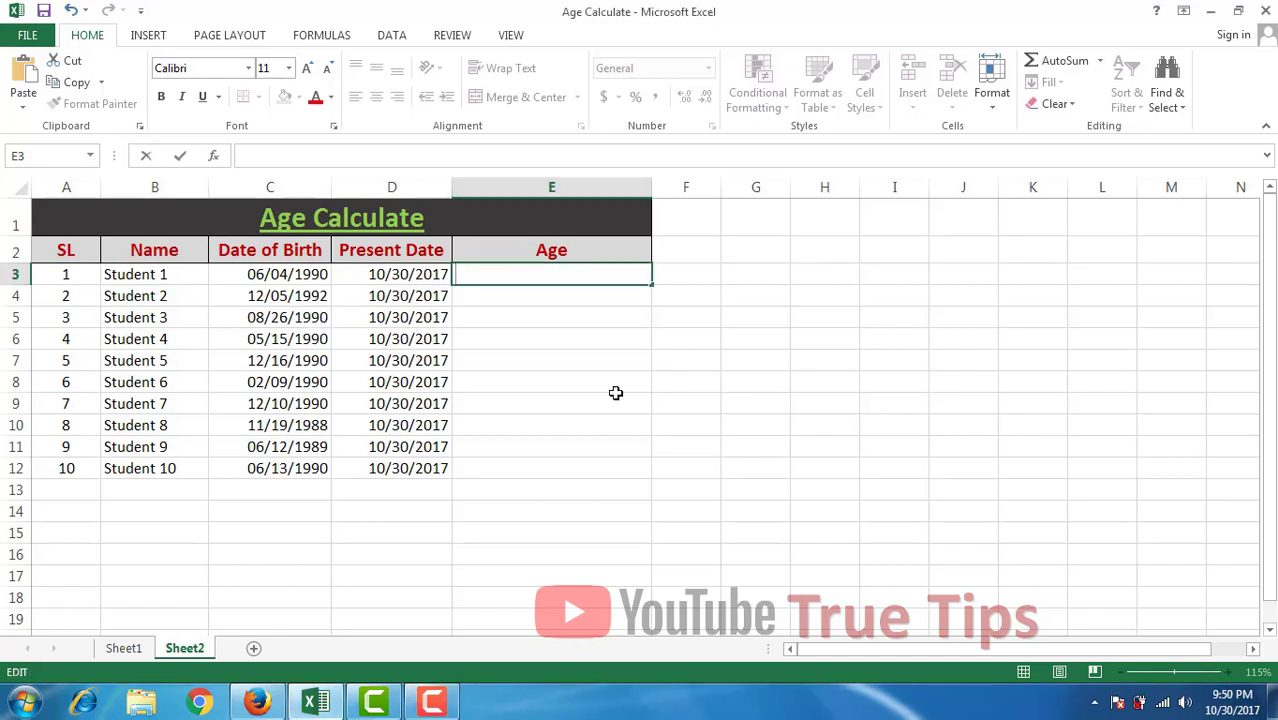
left_click(463, 380)
left_click(488, 277)
type("=")
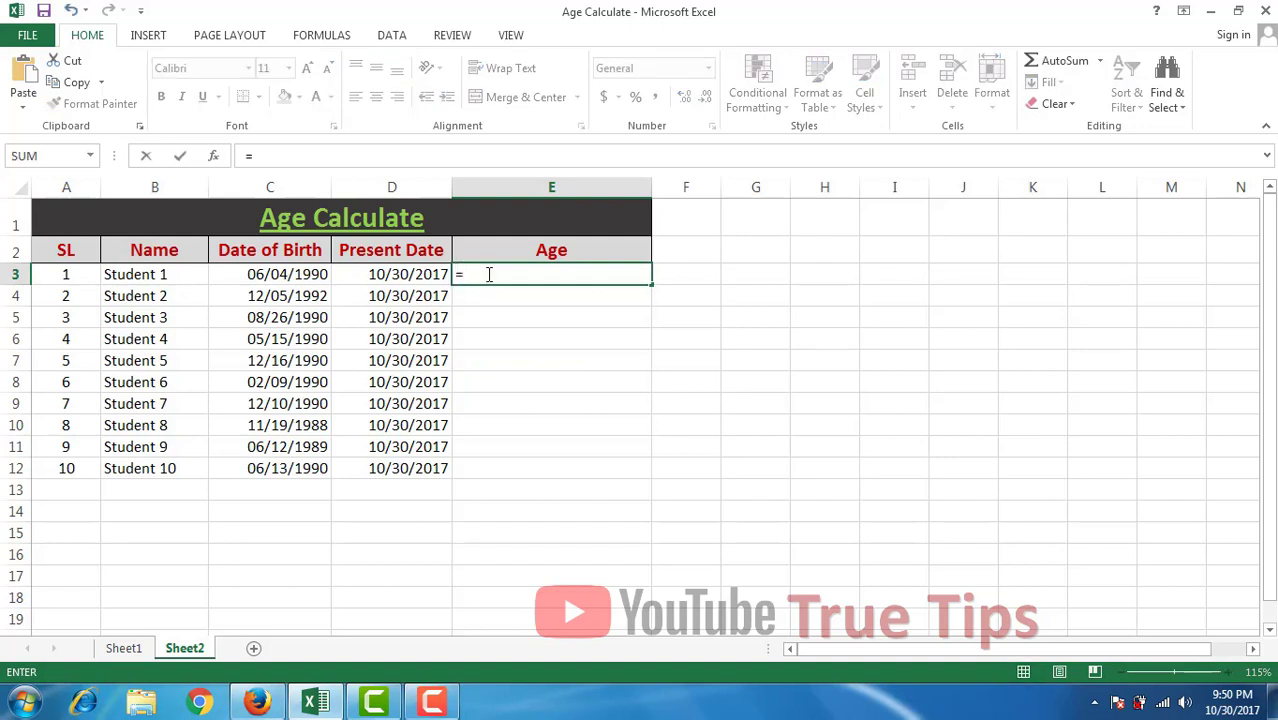
type("Date")
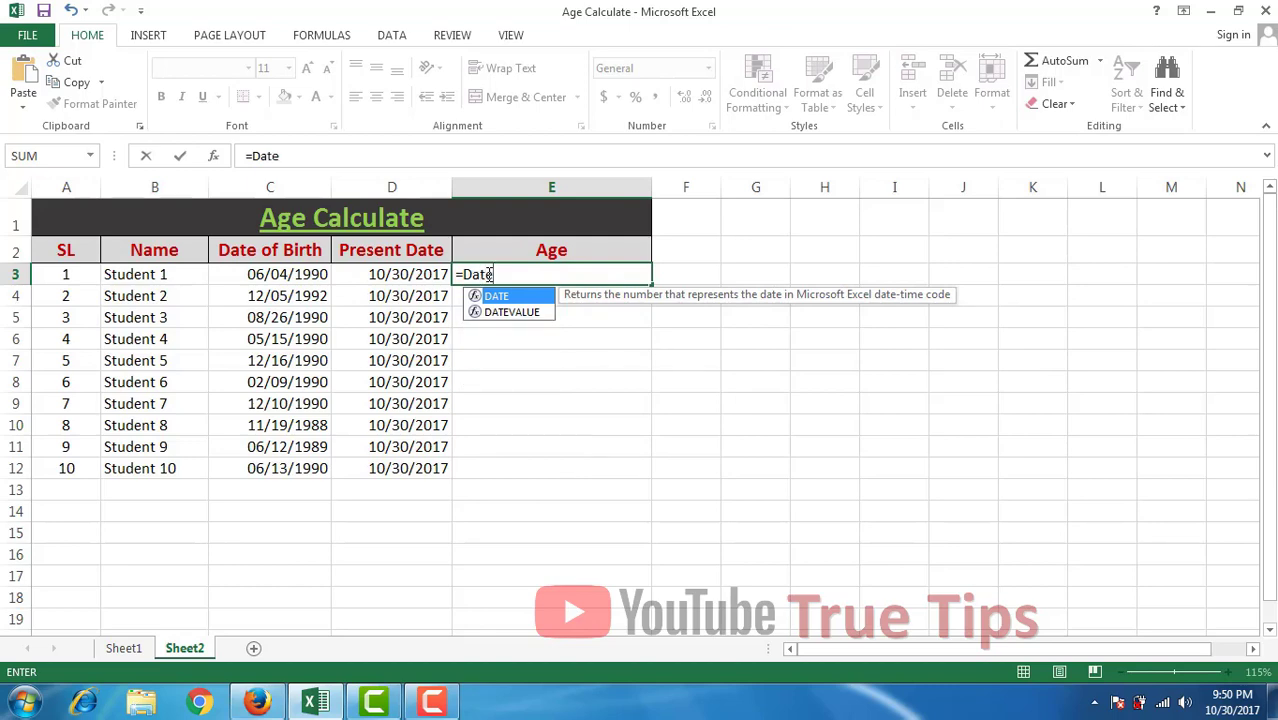
type("d")
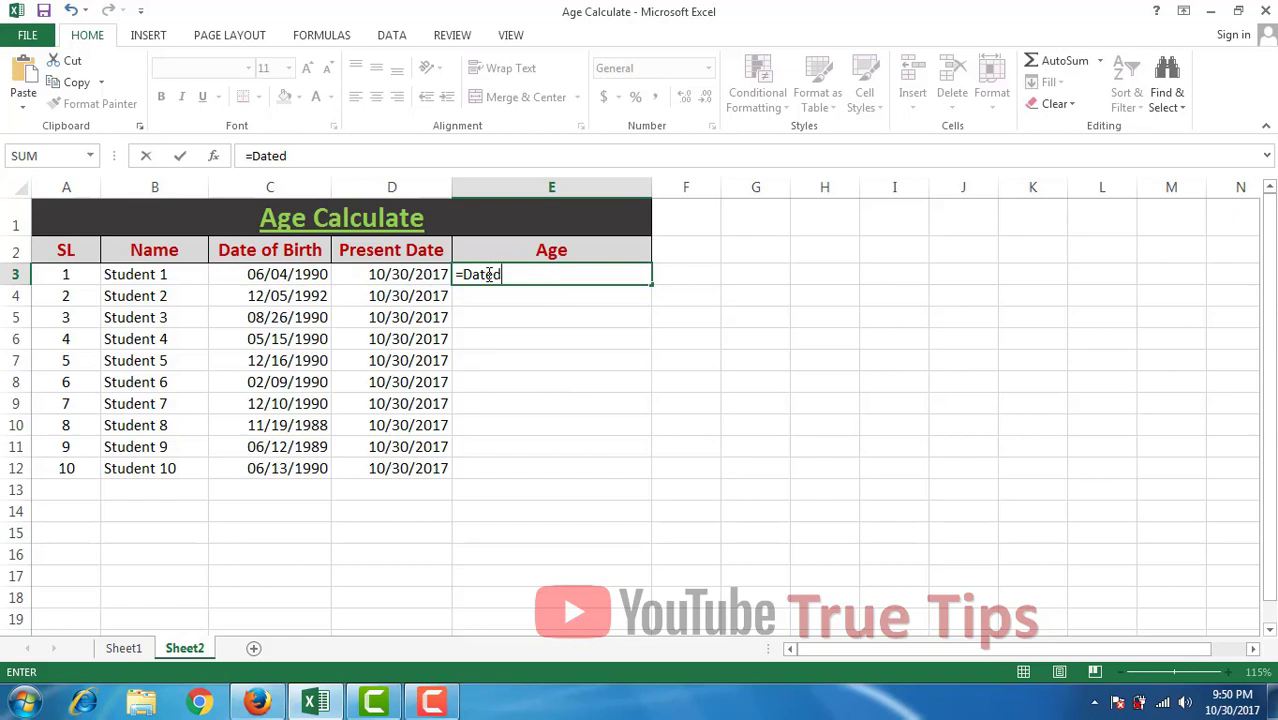
type("if(")
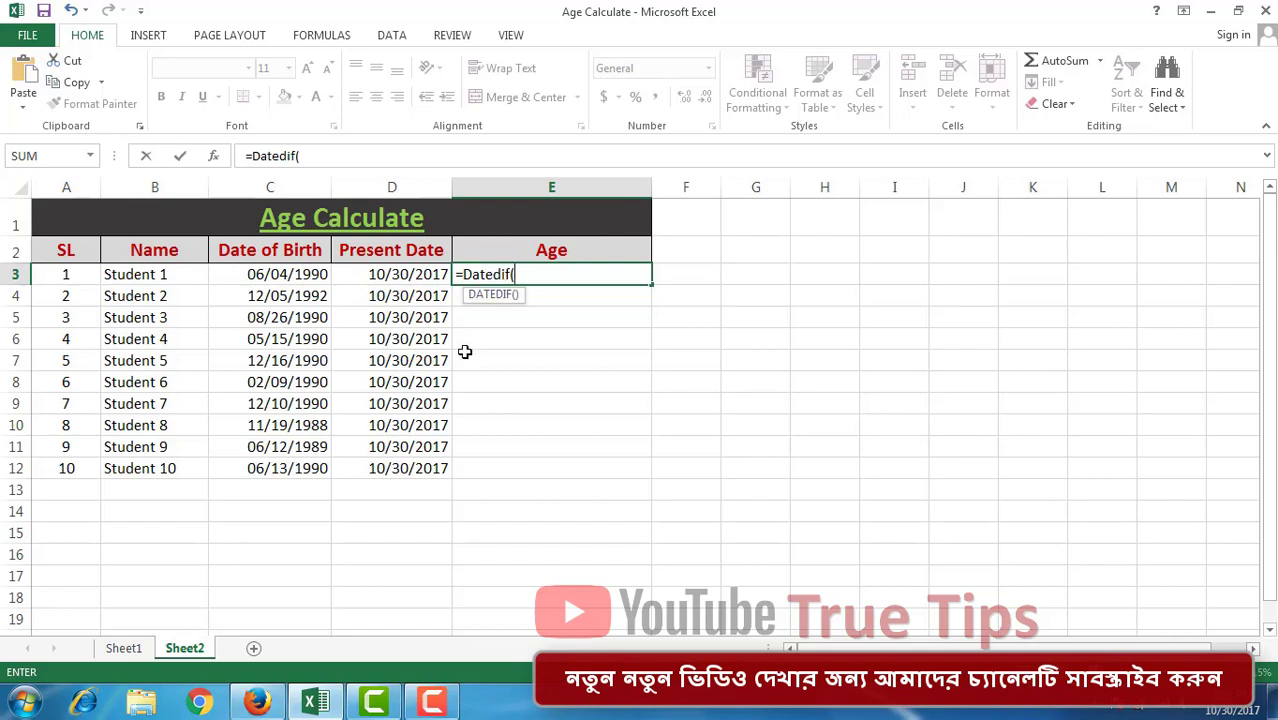
left_click(268, 276)
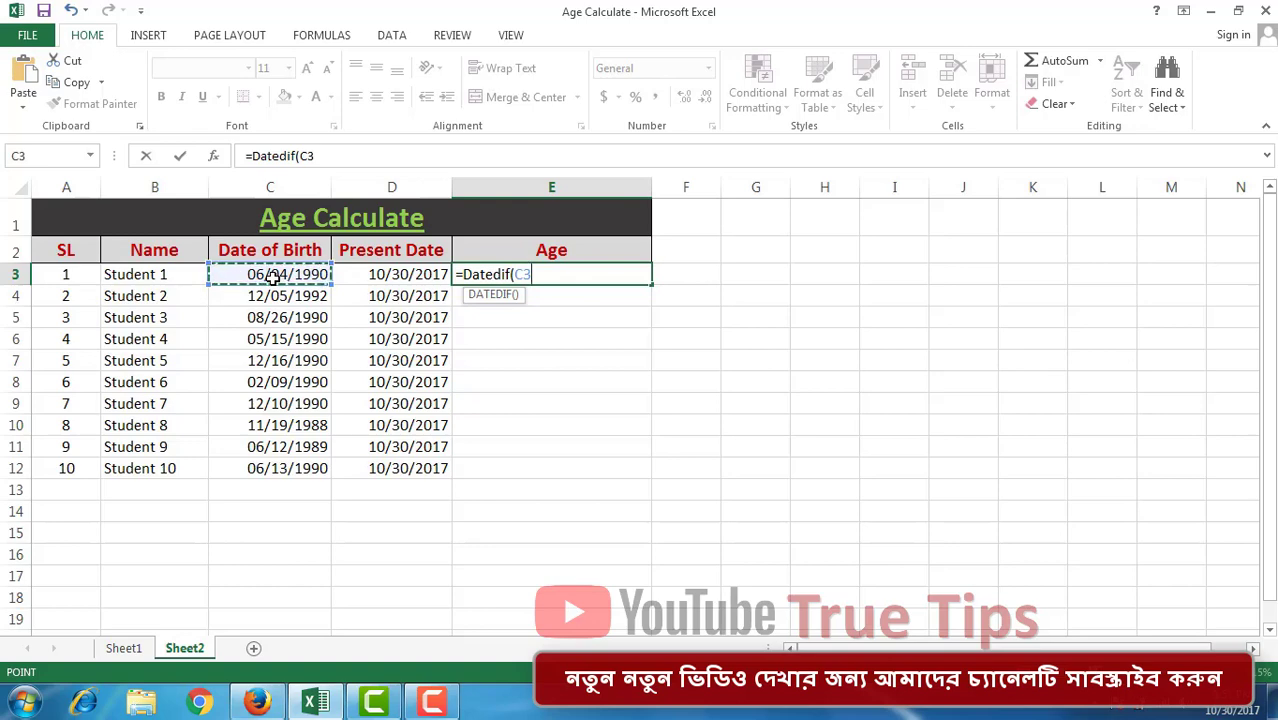
type(",")
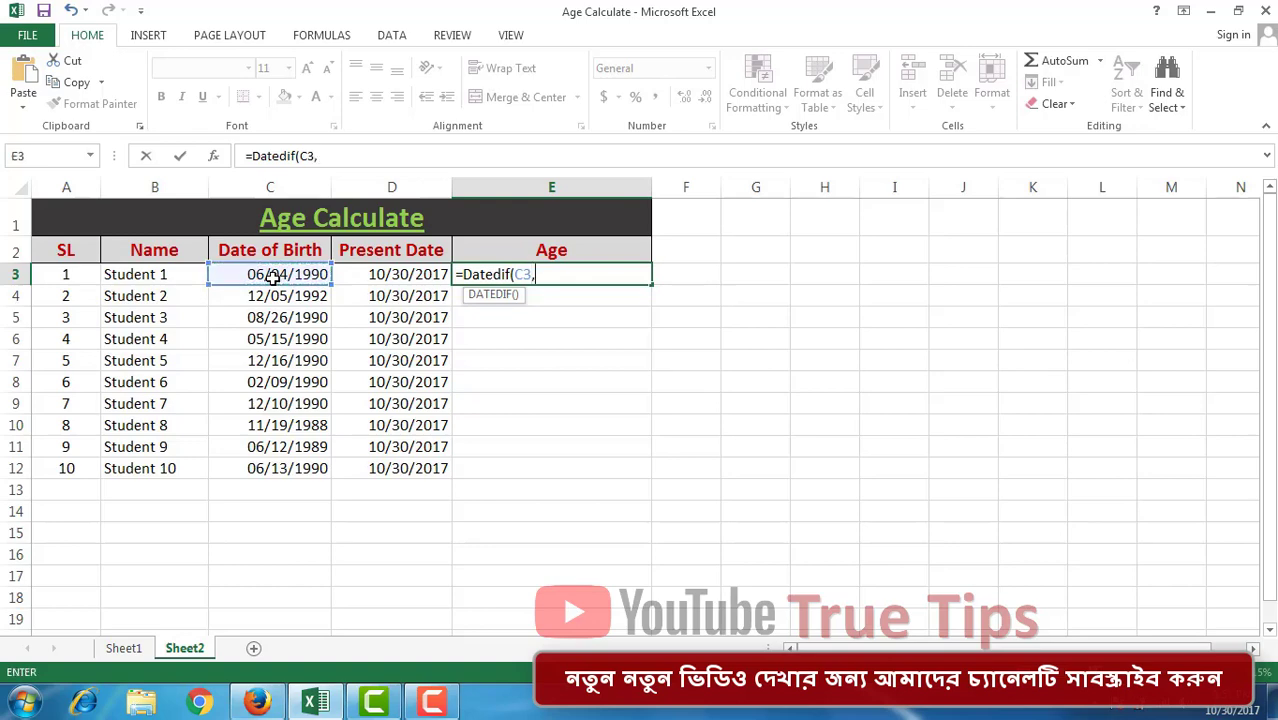
left_click(395, 272)
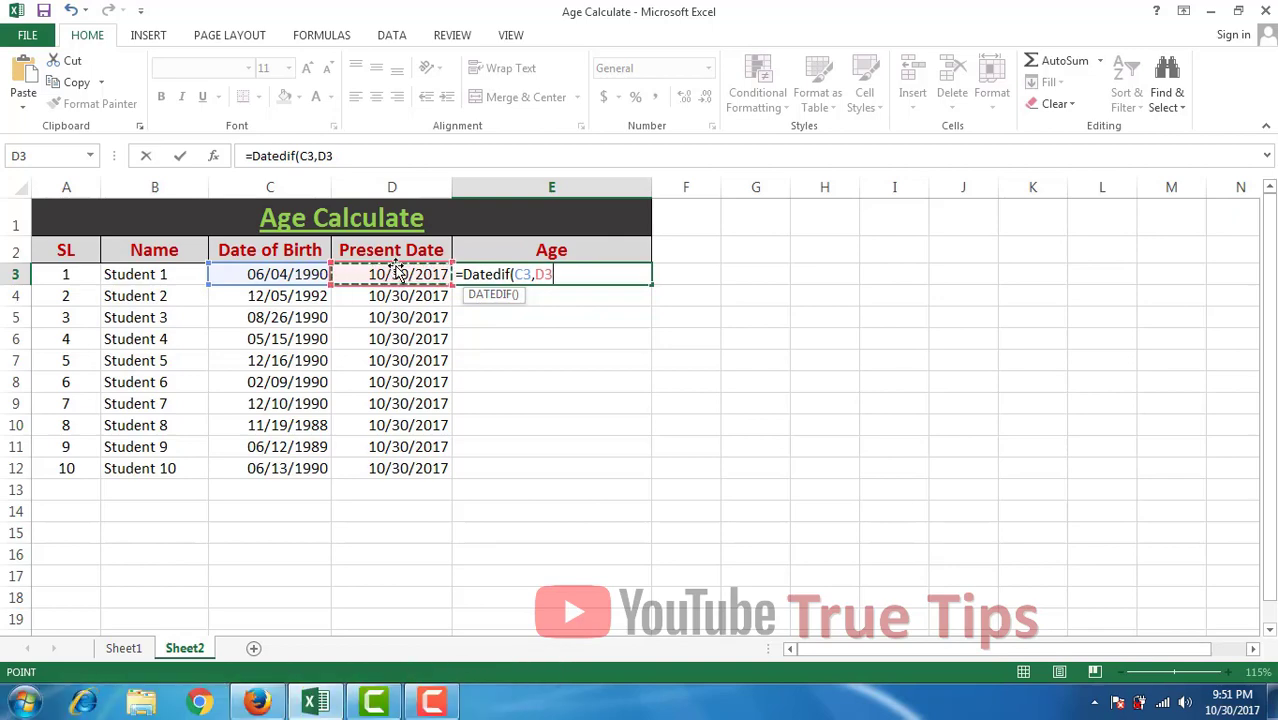
Step: Add the "Y" unit and the "Years," label after D3 in the E3 formula
type(",")
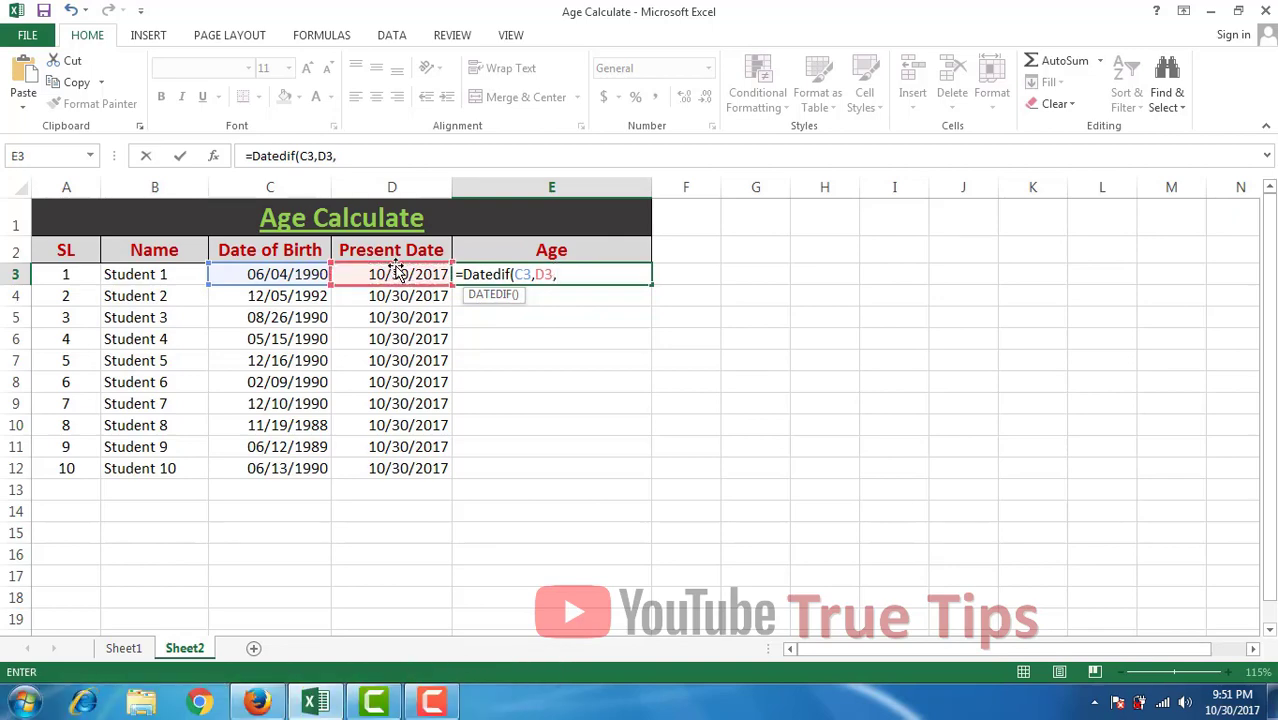
type("\"Y\")")
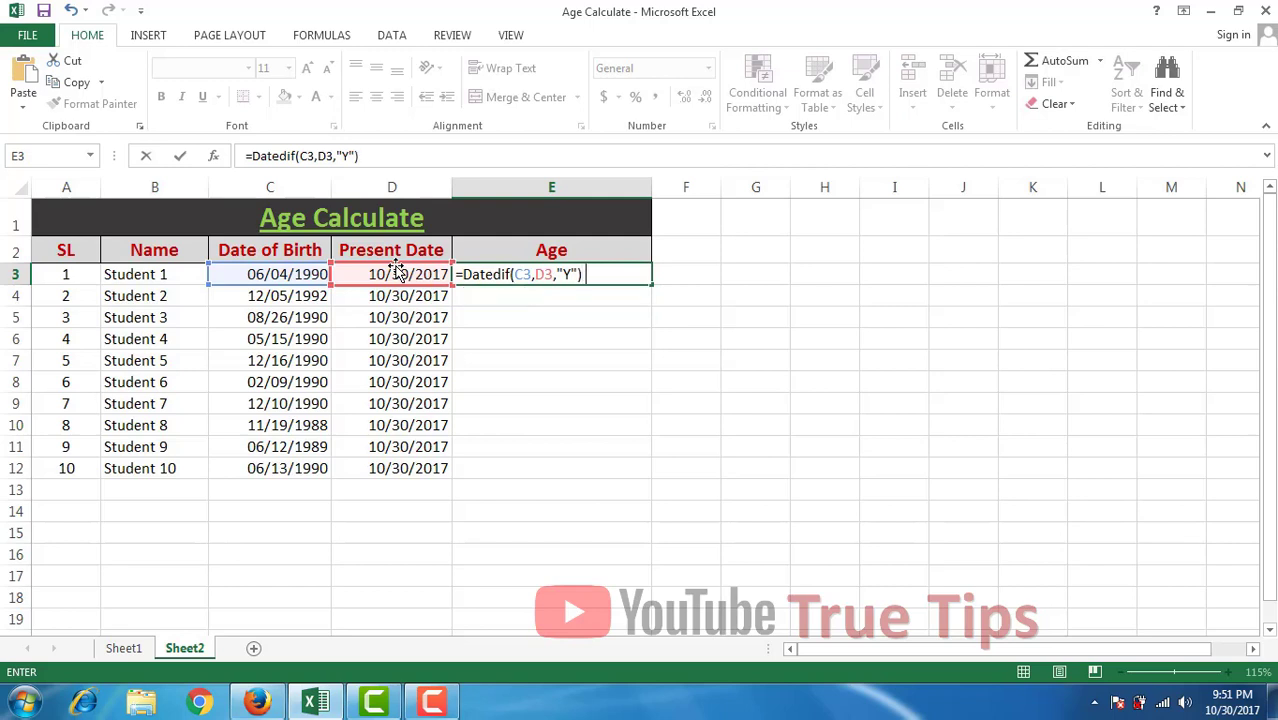
type(" &")
type("\"Years,")
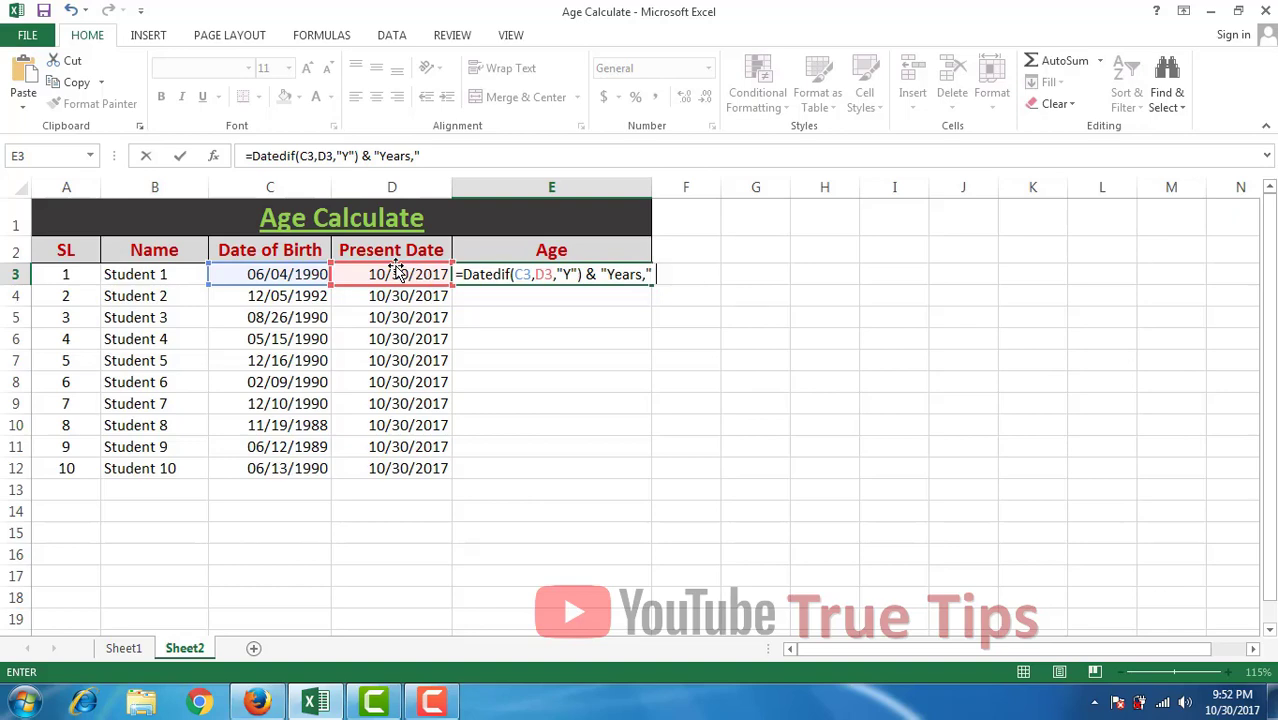
Step: Append & Datedif(C3,D3,"YM") & " Months, " and begin a third Datedif( in E3
type("& D")
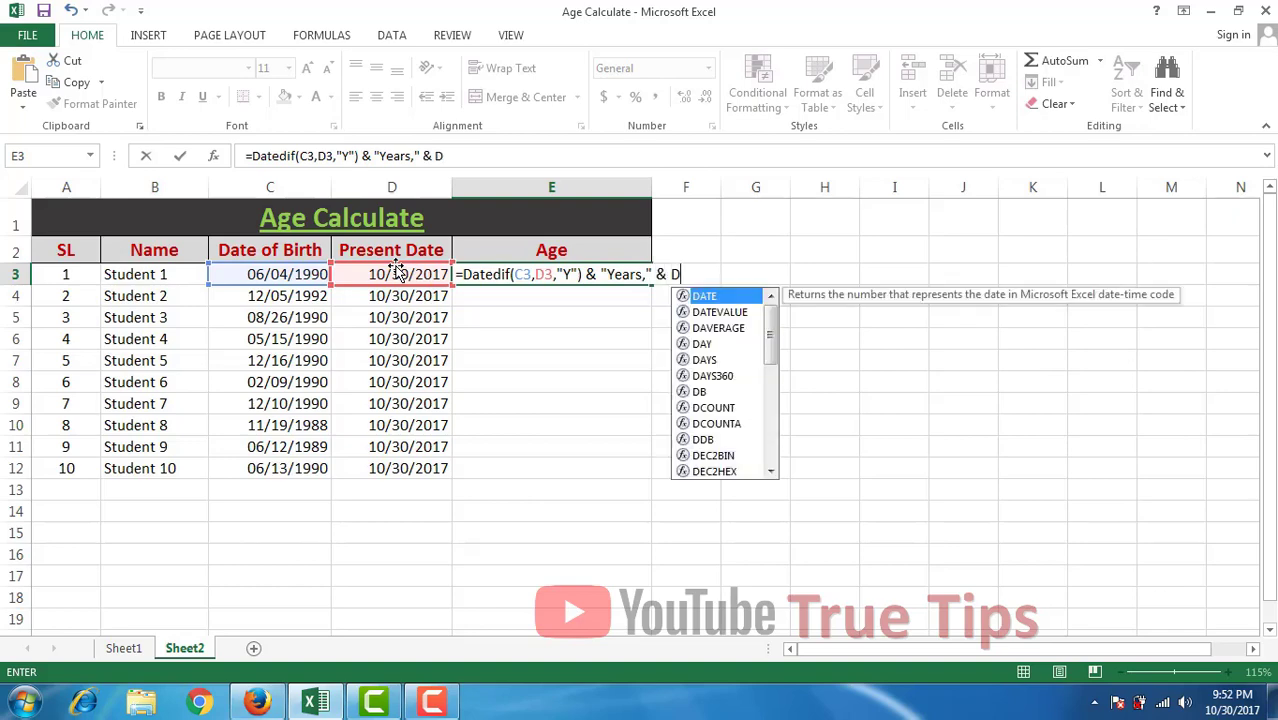
type("ated")
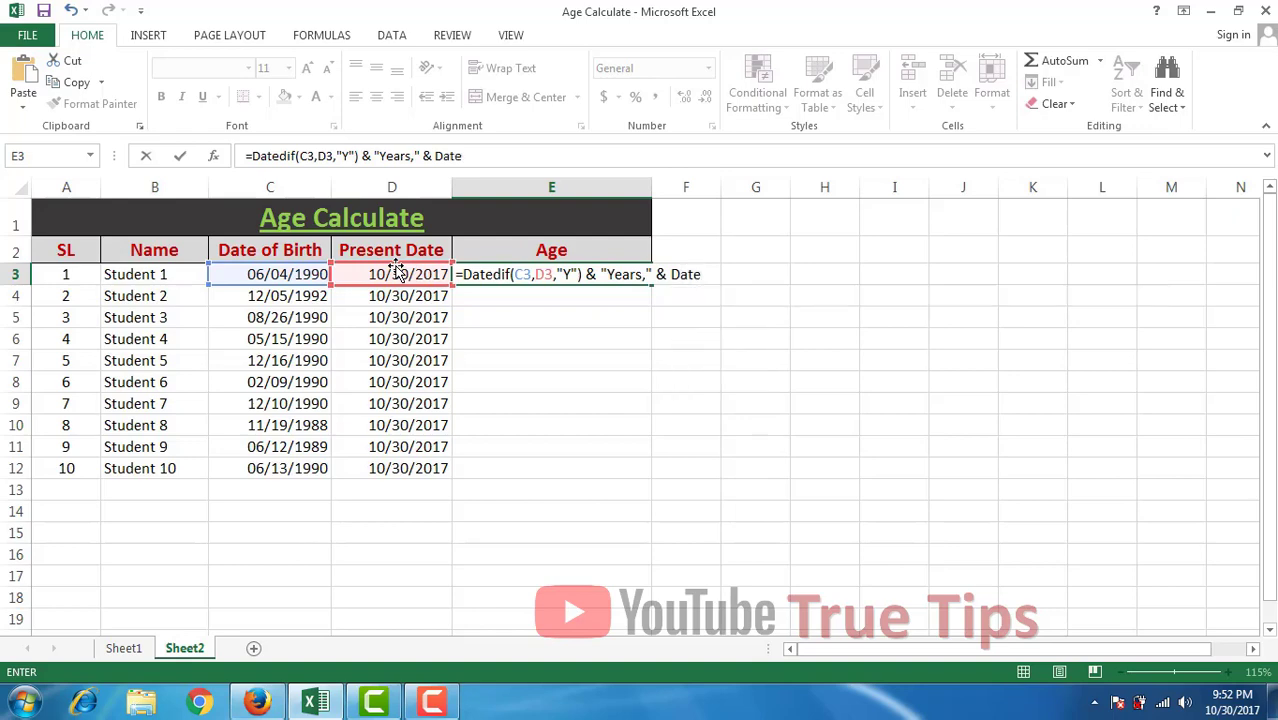
type("if(")
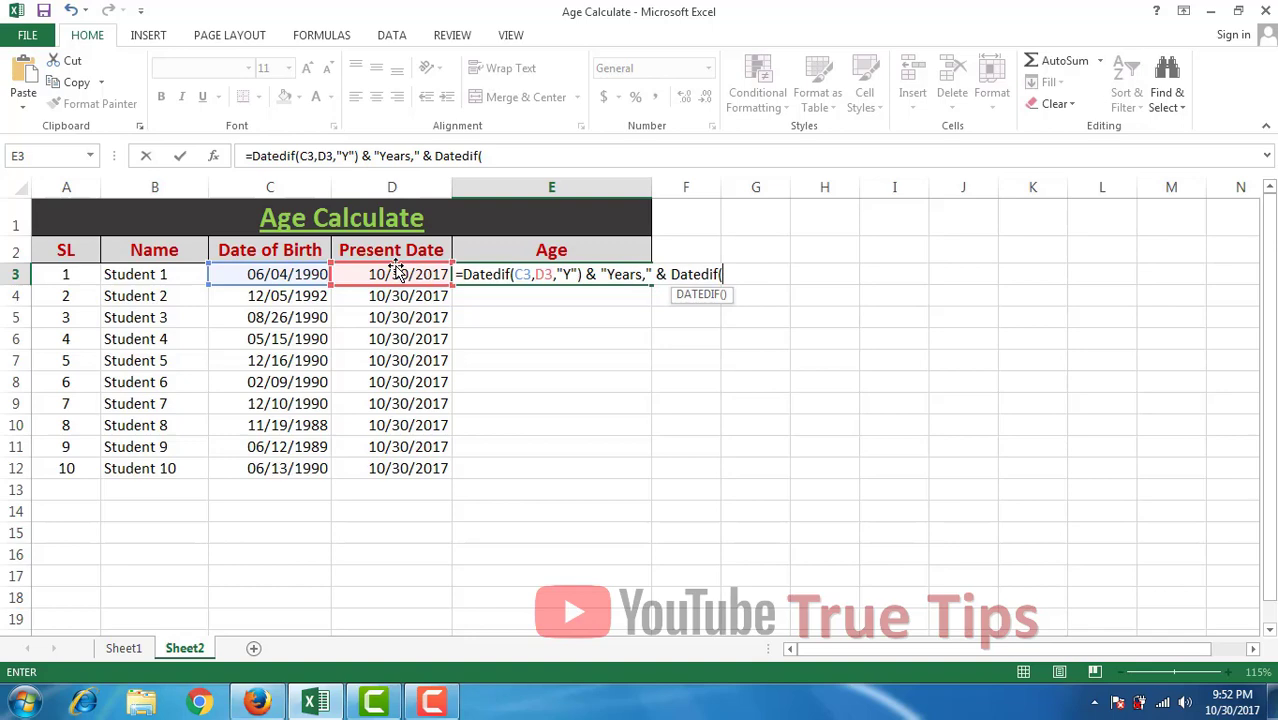
left_click(273, 277)
type(",")
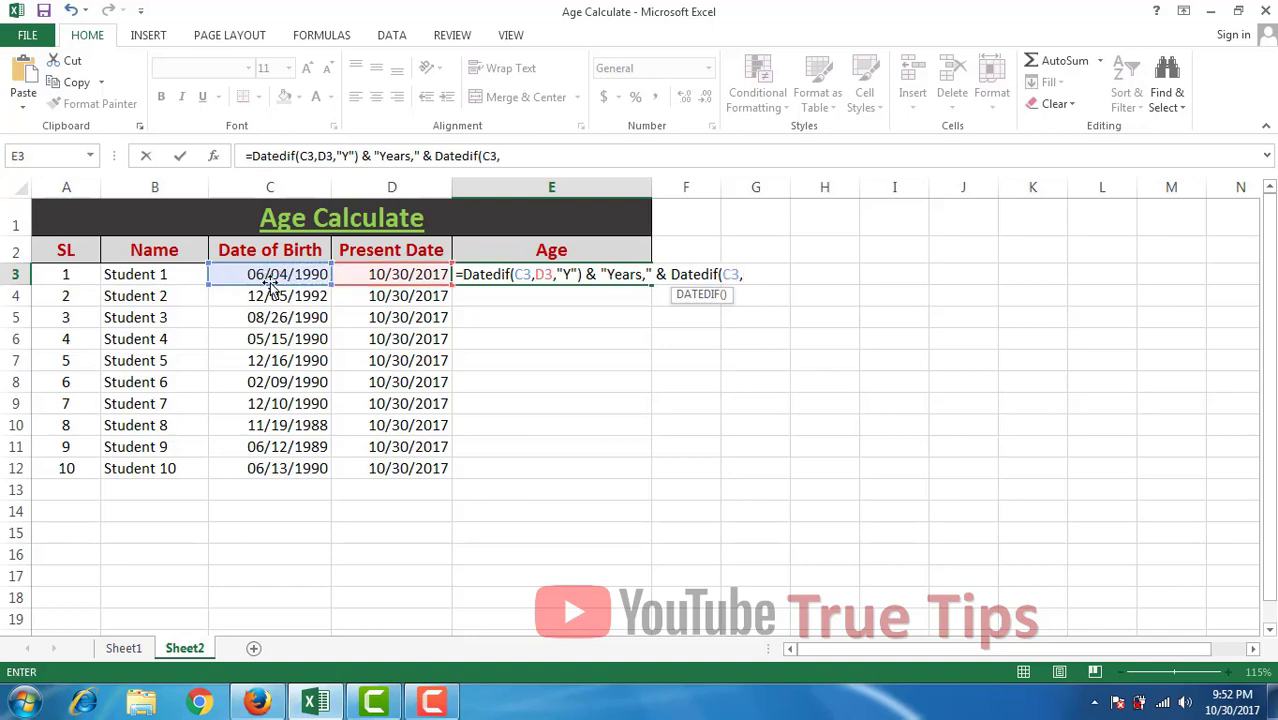
left_click(392, 279)
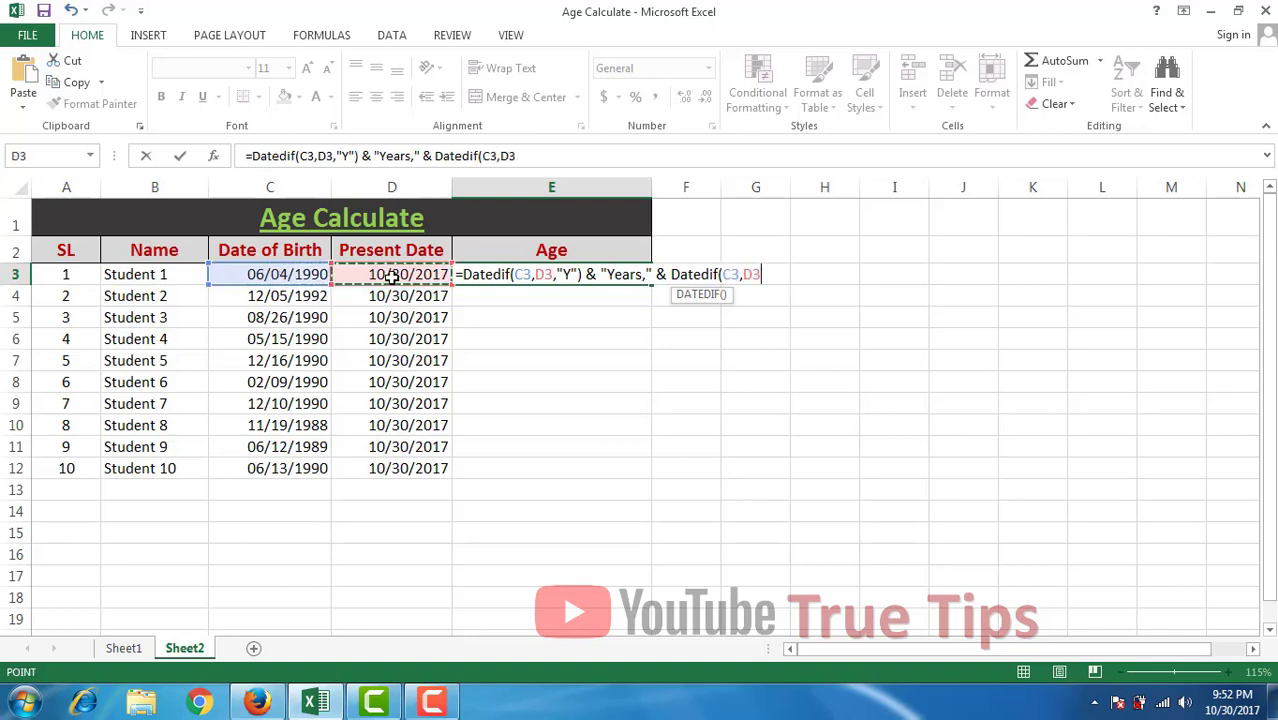
type(",")
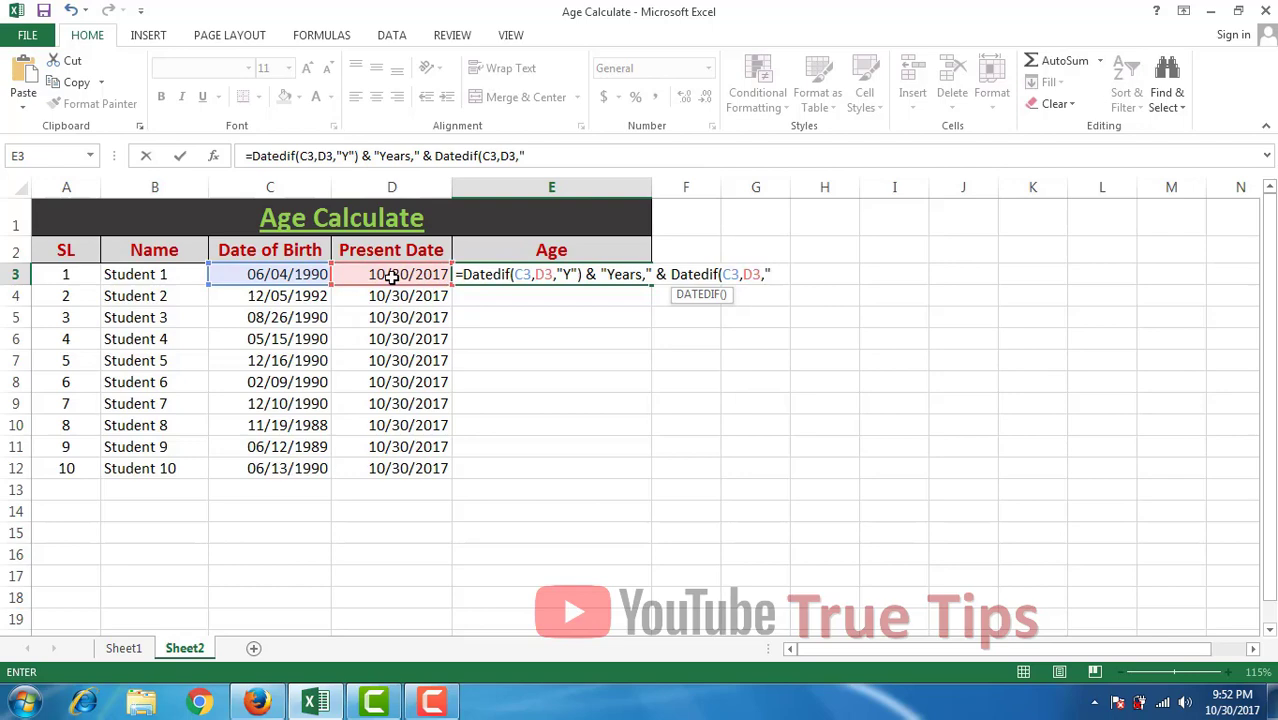
type("\"YM\")")
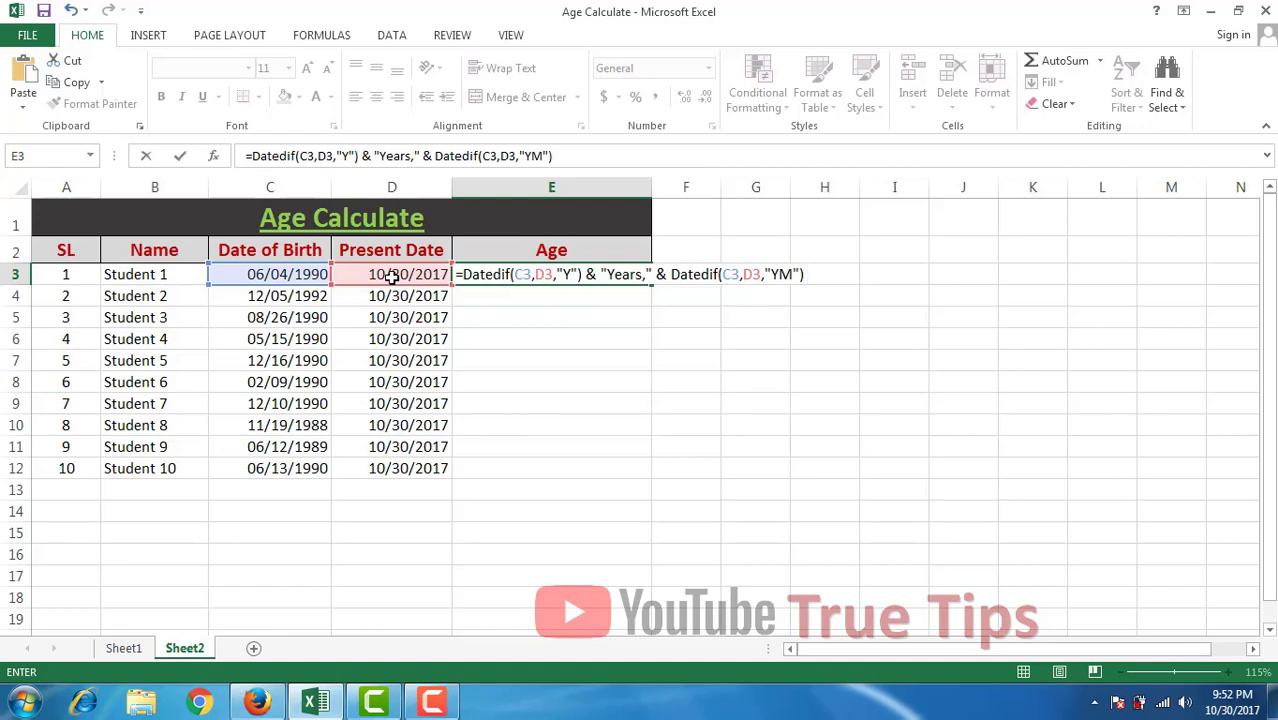
type(" & \" Months")
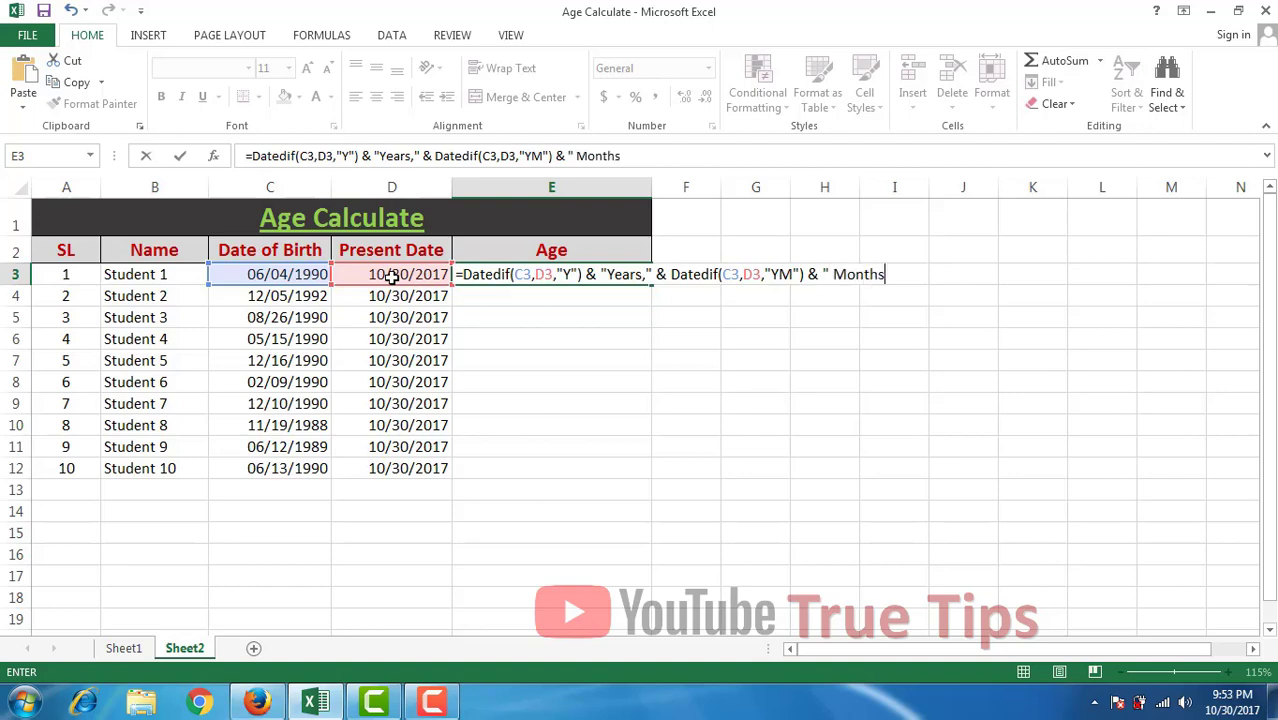
type(", \"& Dated")
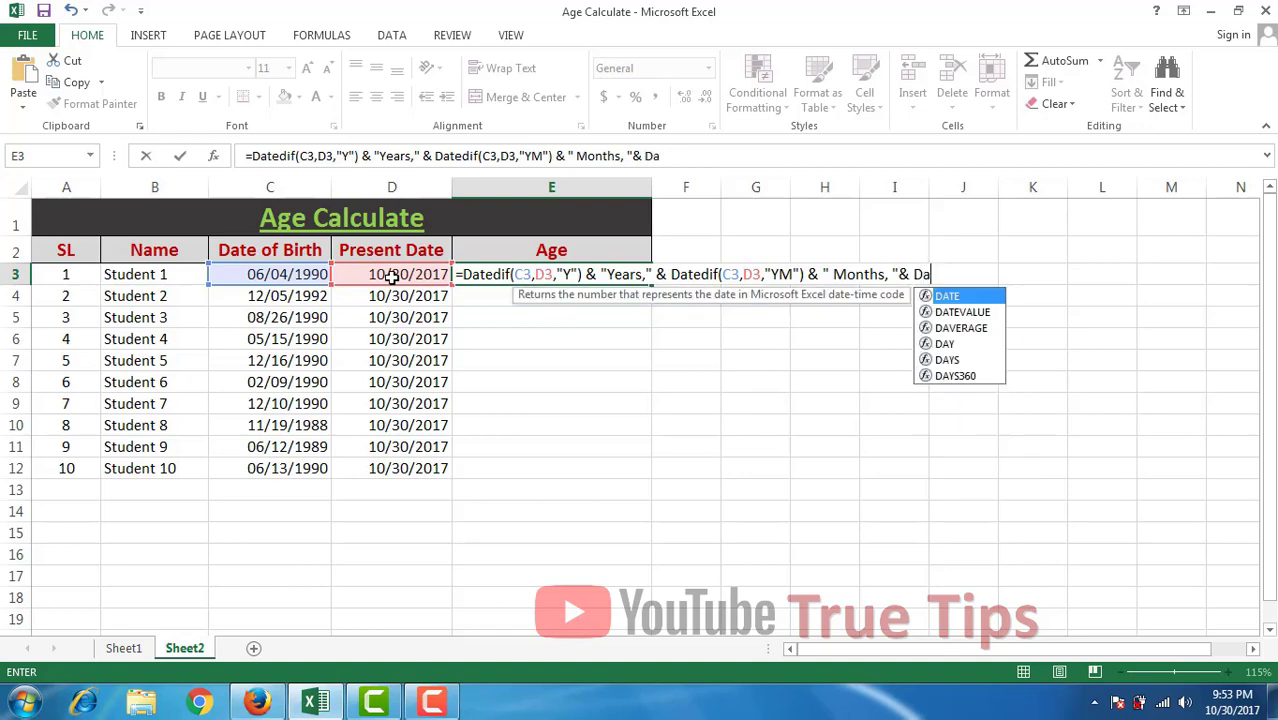
type("if")
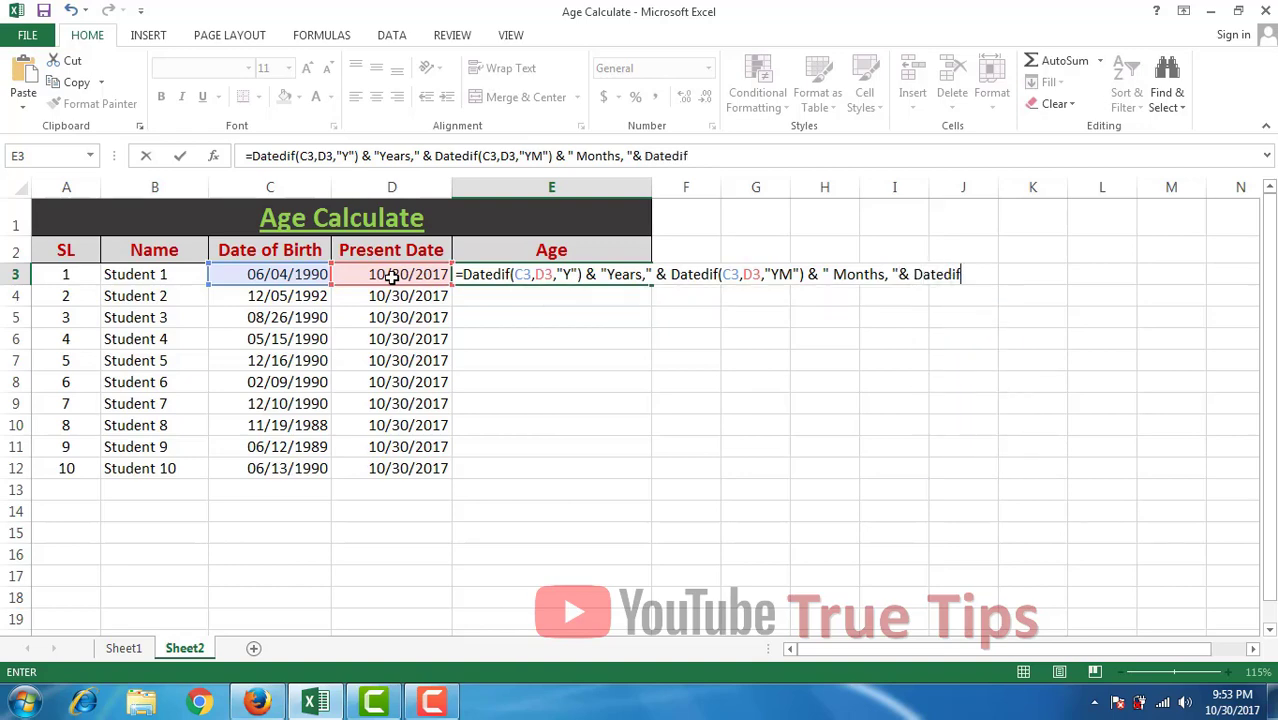
type("(")
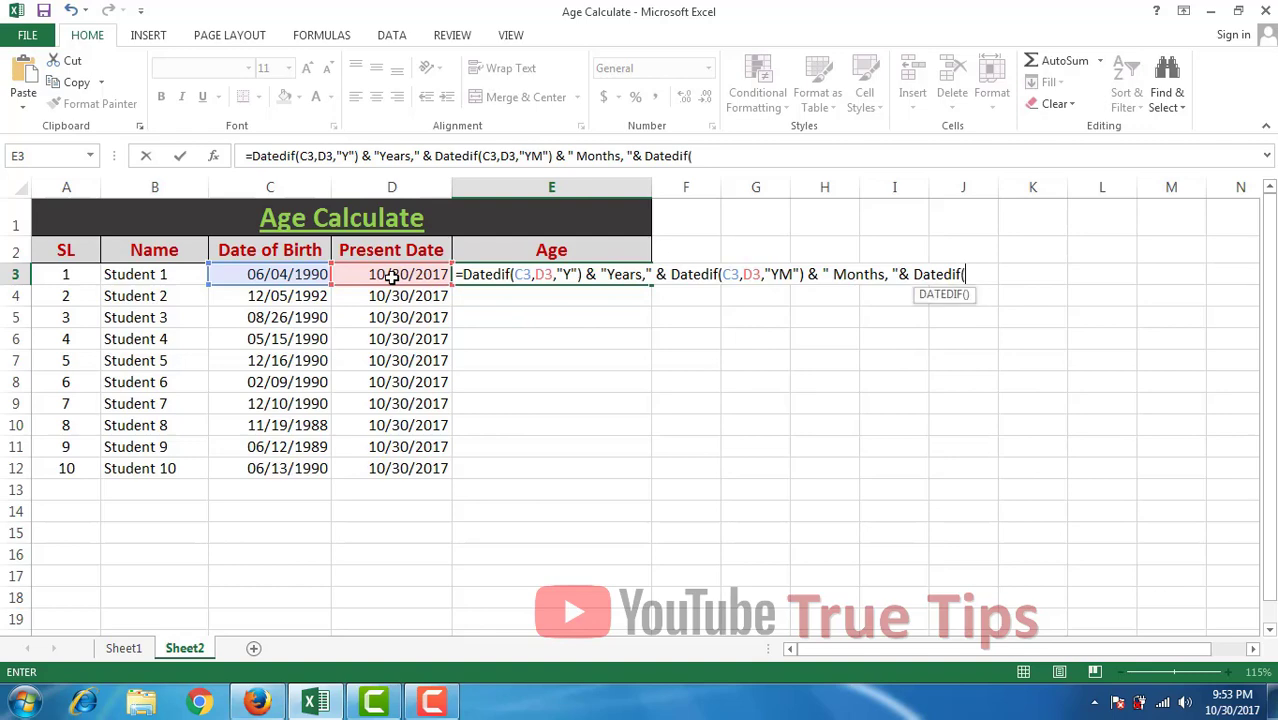
Step: Complete the third DATEDIF with C3, D3 and "MD", followed by the " Dayes" label
left_click(284, 274)
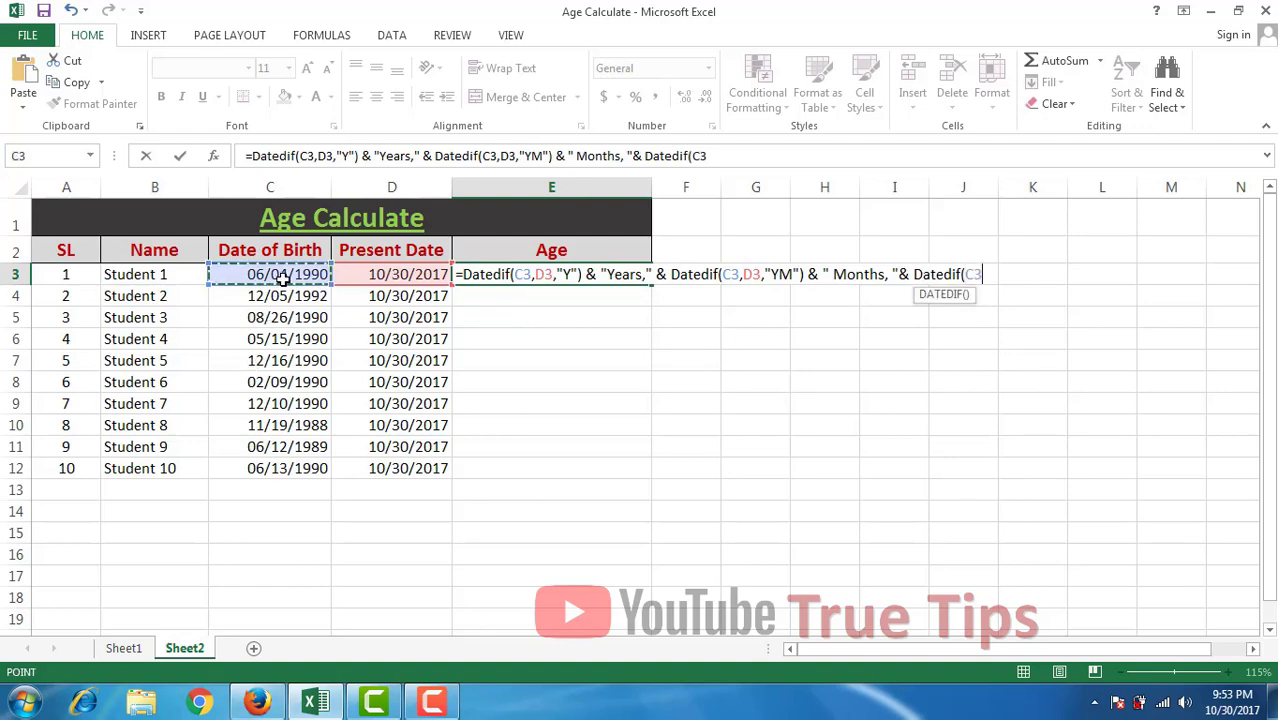
type(",")
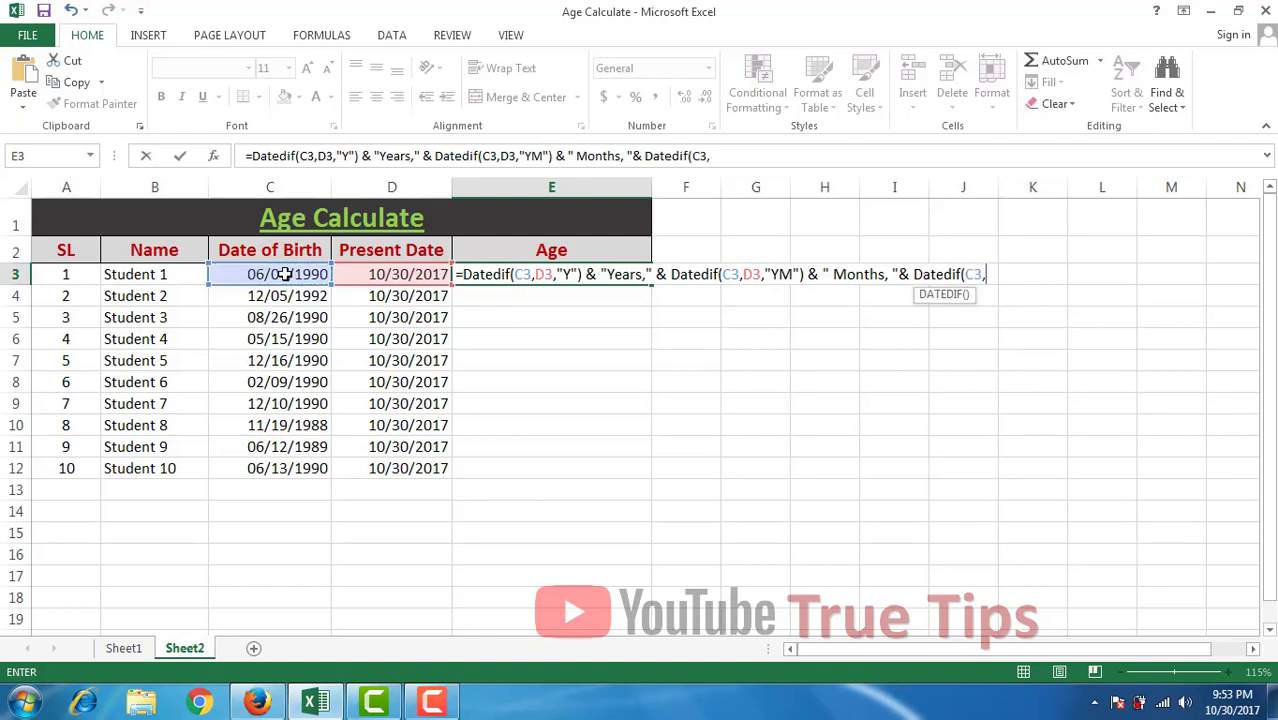
left_click(377, 274)
type(",")
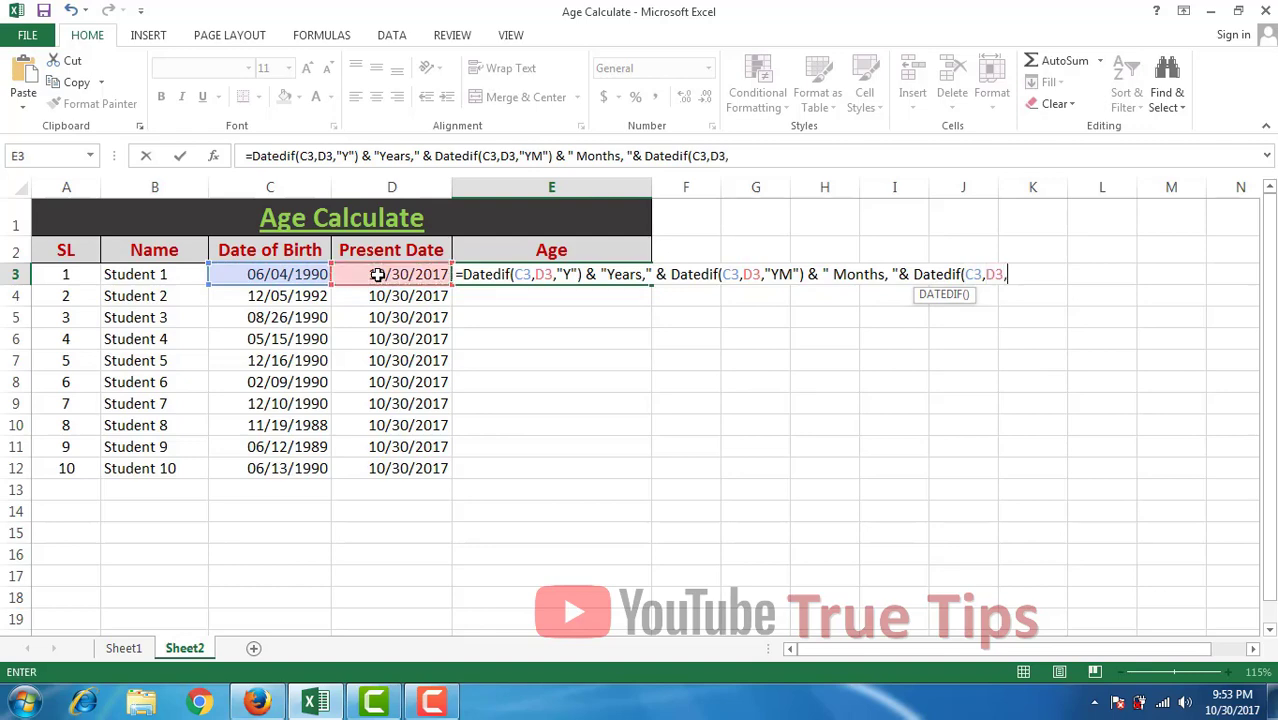
type("\"MD\")")
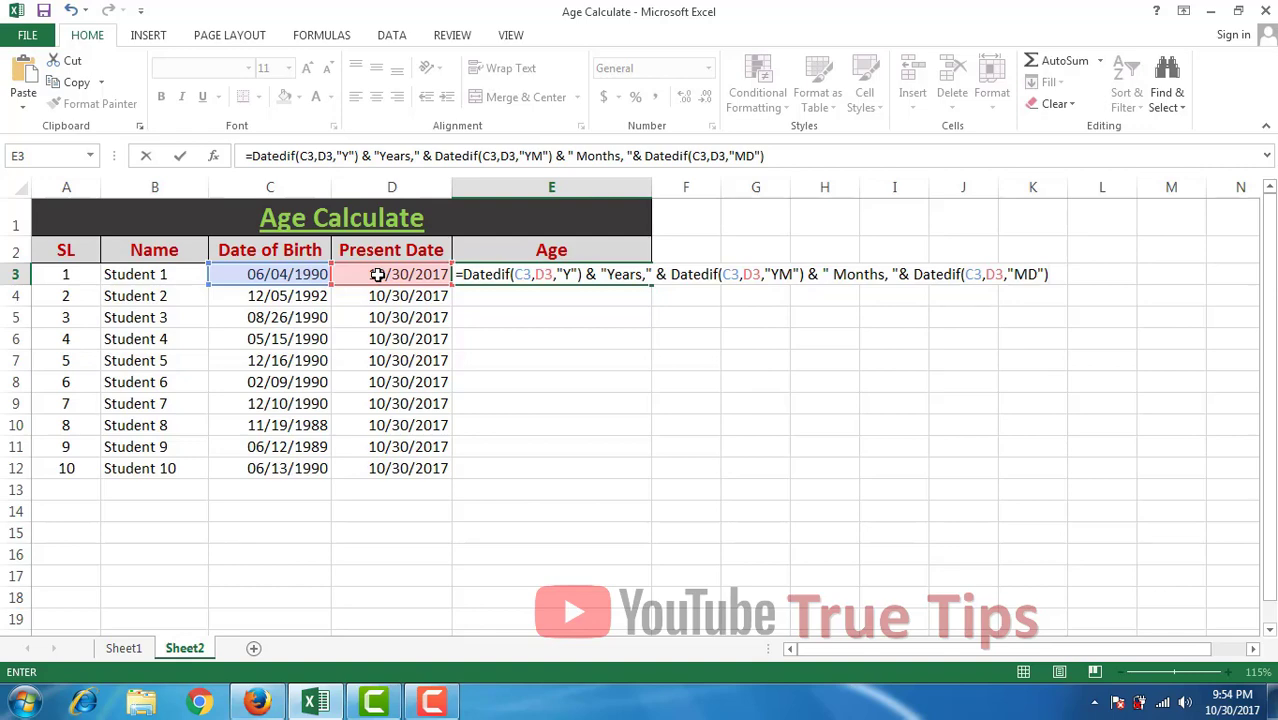
type(" &\" Dayes")
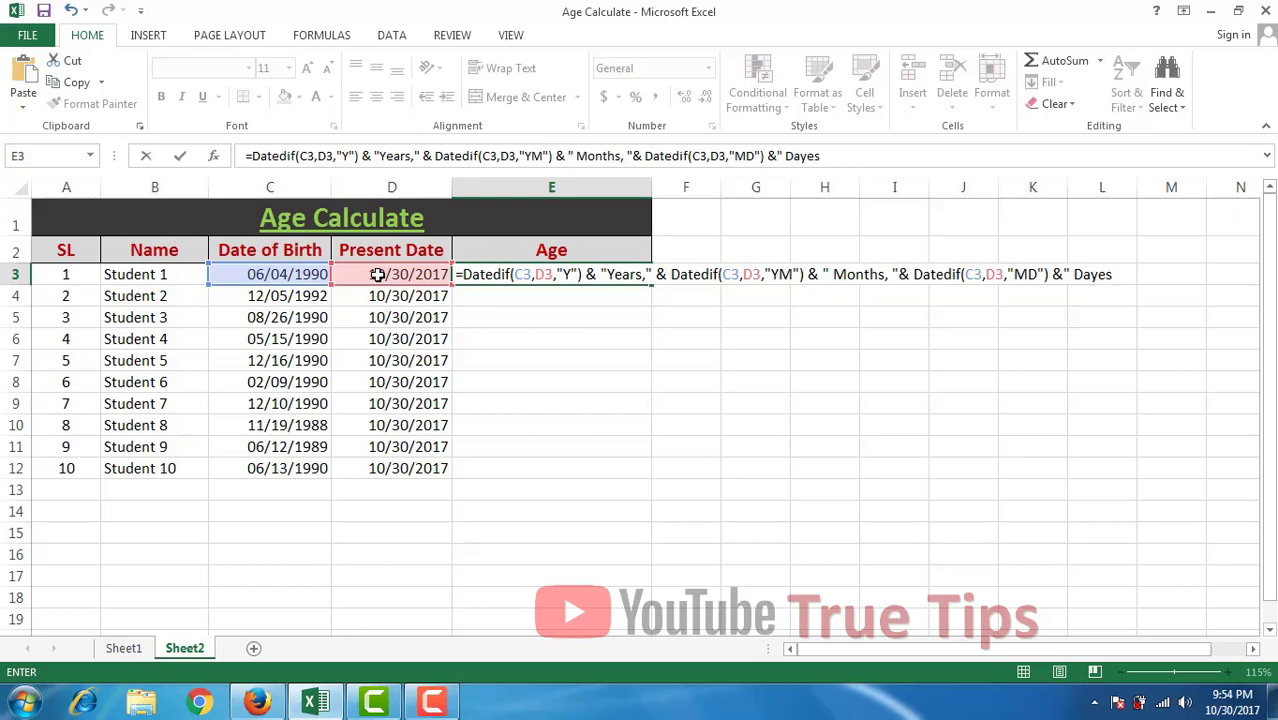
type("\"")
Step: Commit the E3 formula so it shows 27Years,4 Months, 26 Dayes
key("ctrl+Return")
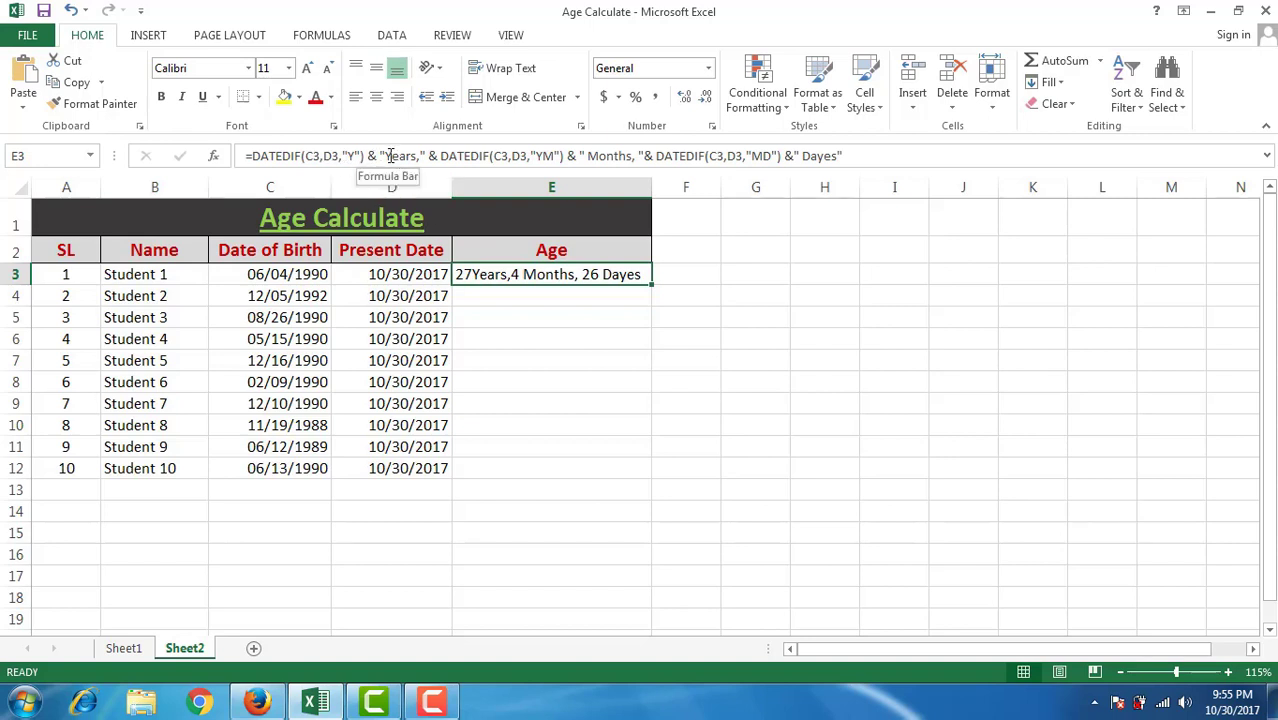
Step: Insert a space before Years in the E3 formula so it reads 27 Years,4 Months, 26 Dayes
left_click(390, 157)
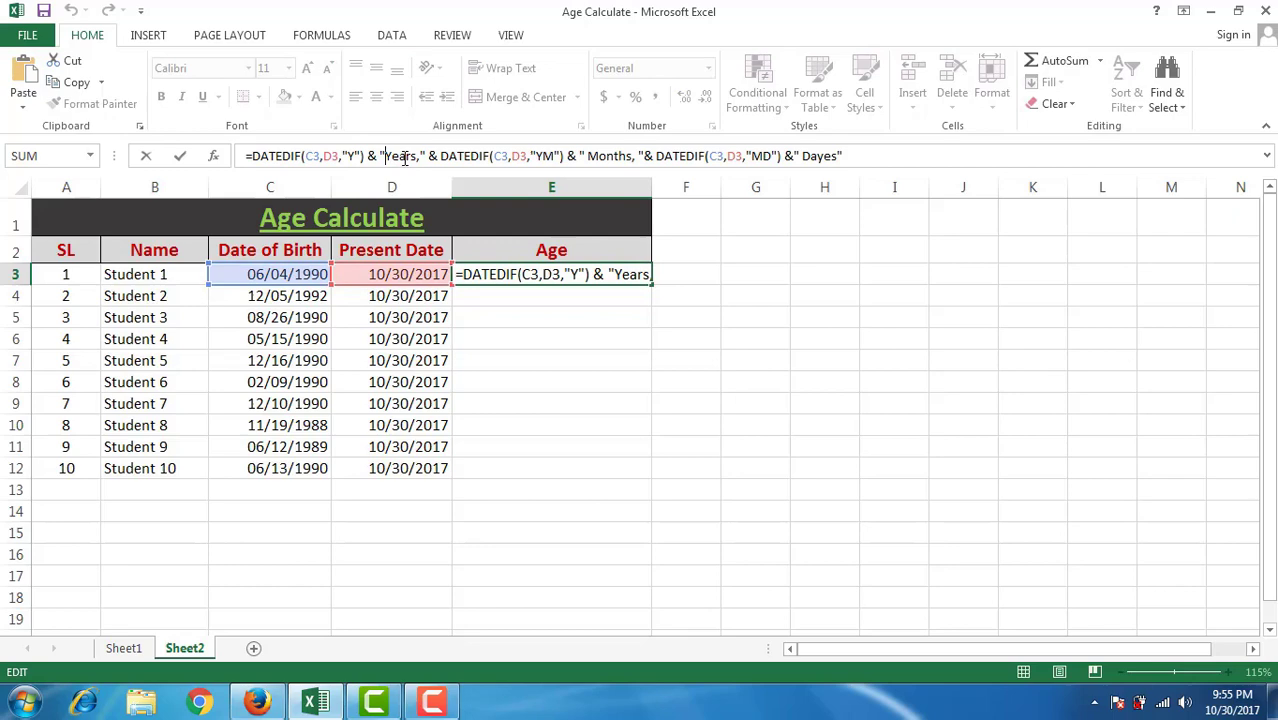
key("Return")
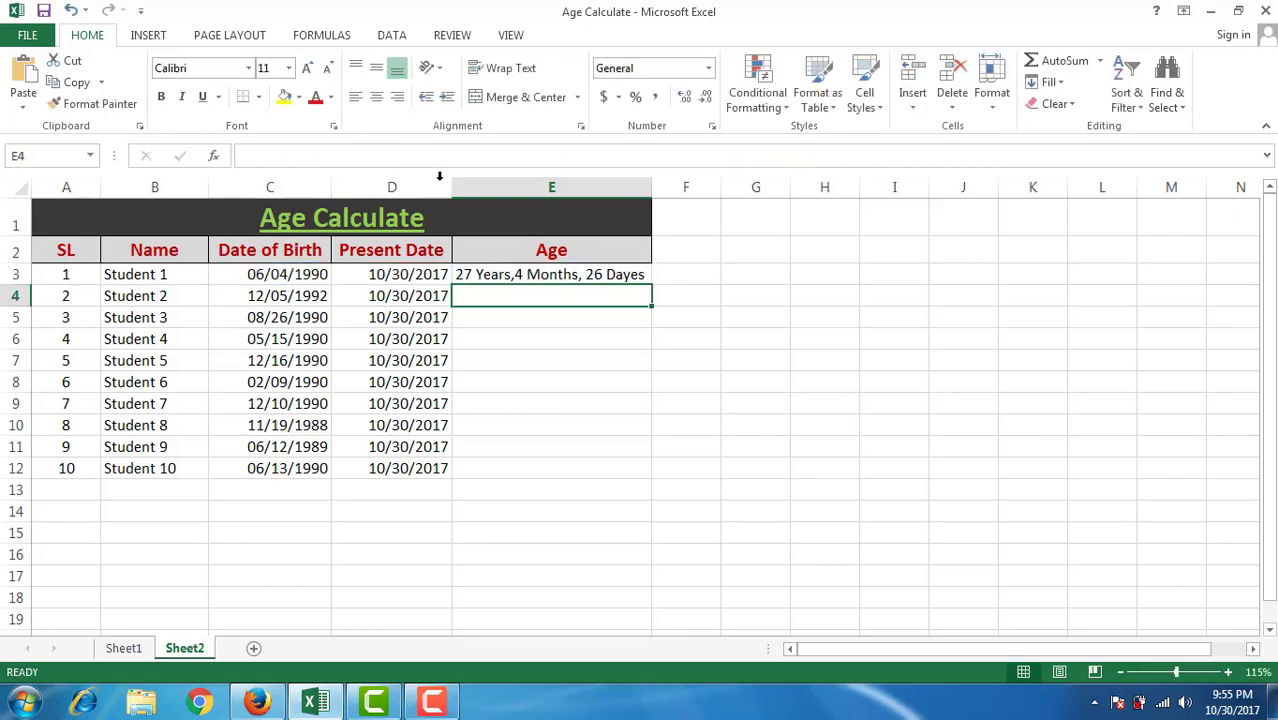